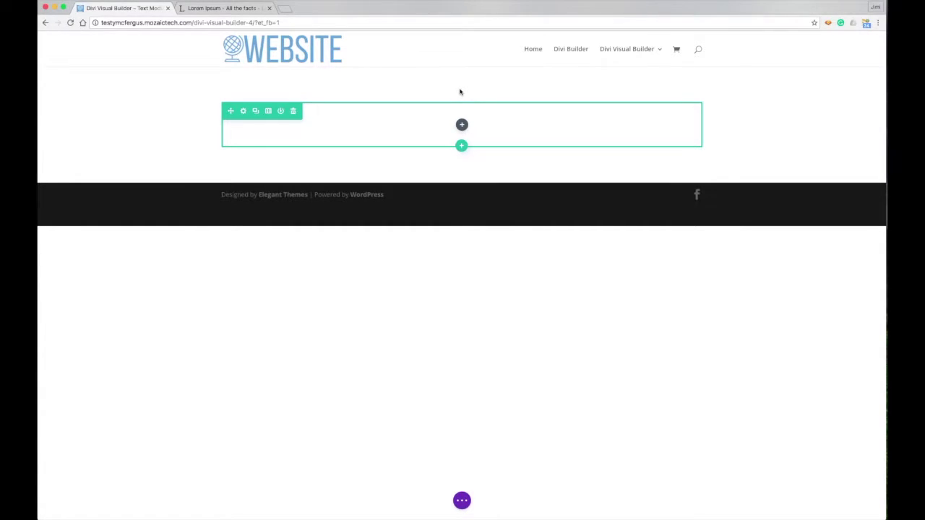
- Insert an empty Text module into the row by searching 'text'
click(462, 126)
text(t)
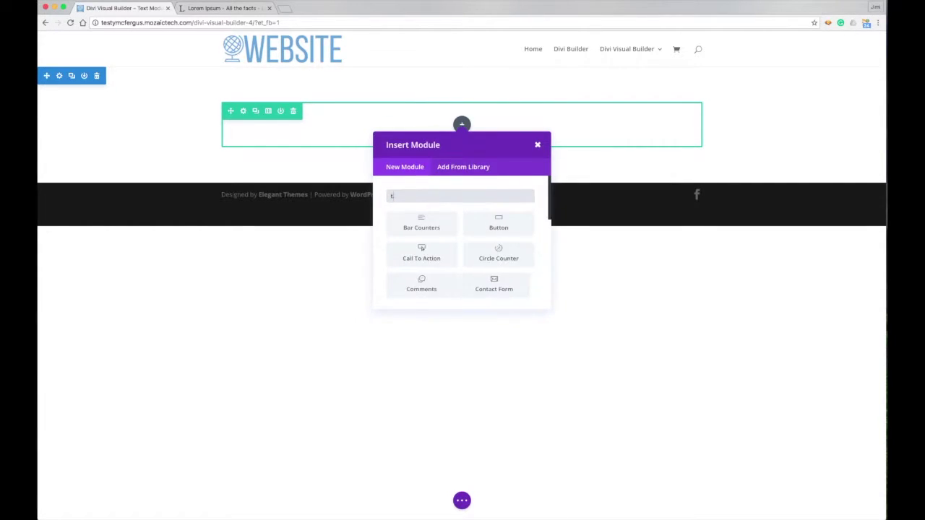
text(ext)
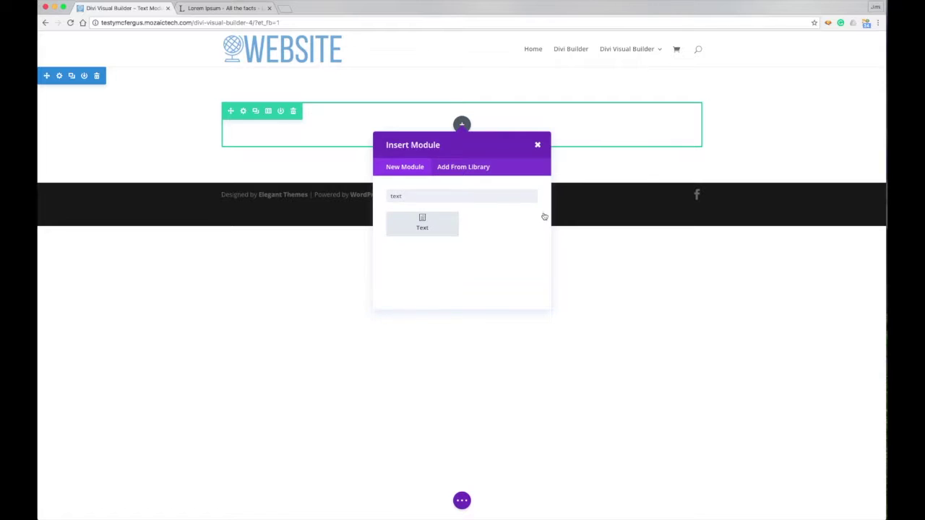
key(Return)
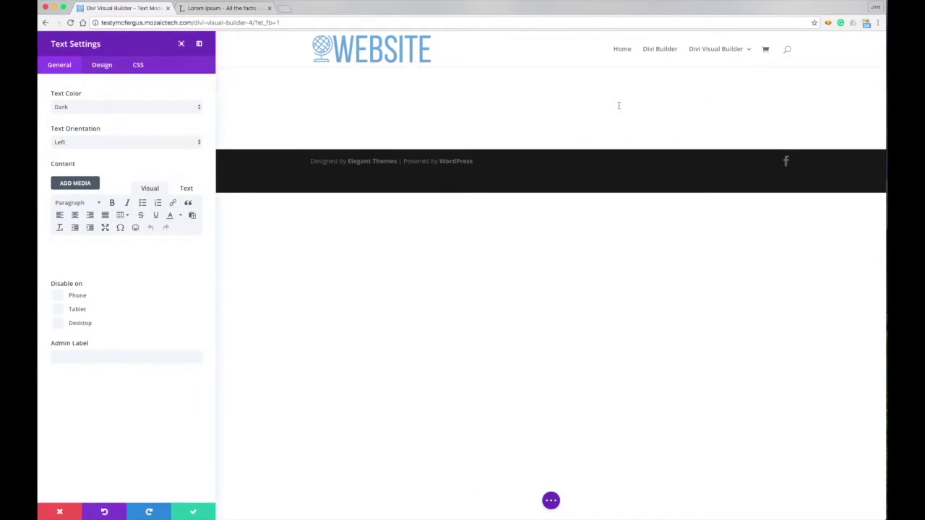
- Copy the first three lorem ipsum paragraphs from the lipsum.com page
click(214, 9)
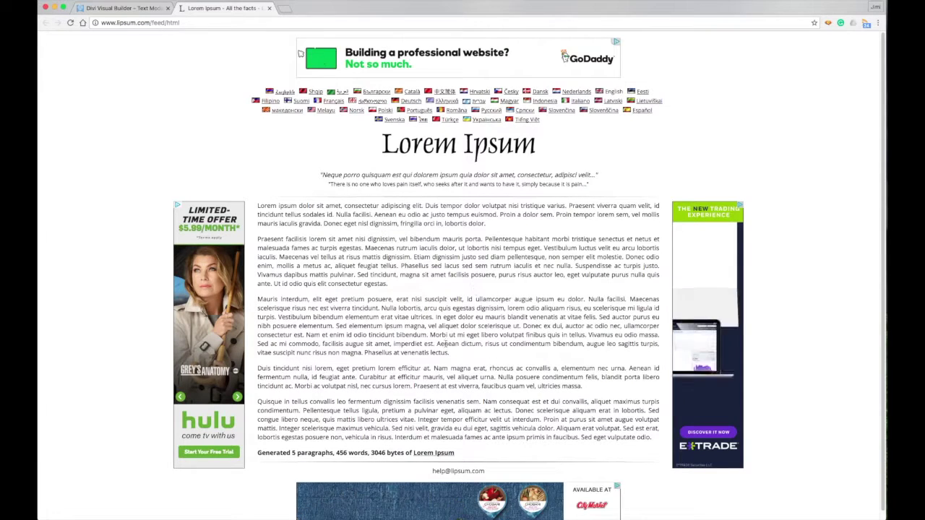
drag(451, 353, 257, 205)
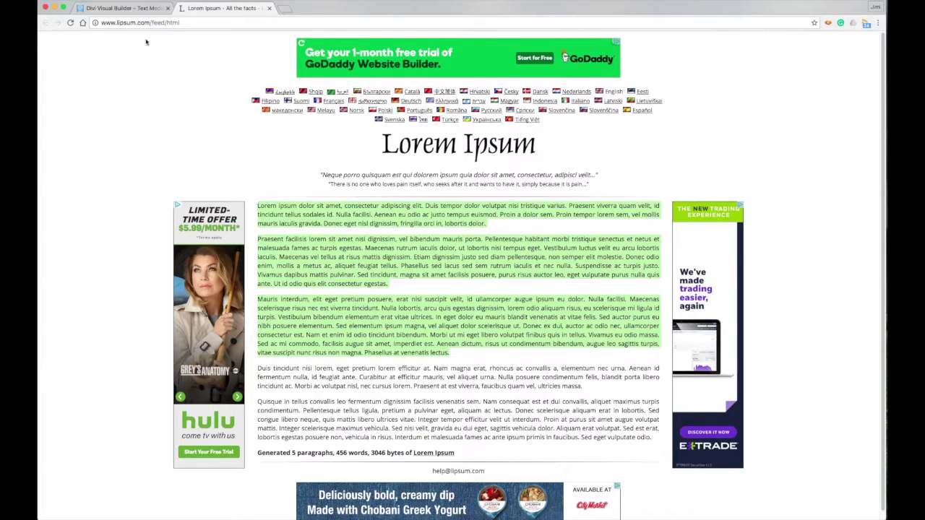
click(137, 7)
- Paste the three lorem ipsum paragraphs into the Text module content, then show its Design settings
click(110, 251)
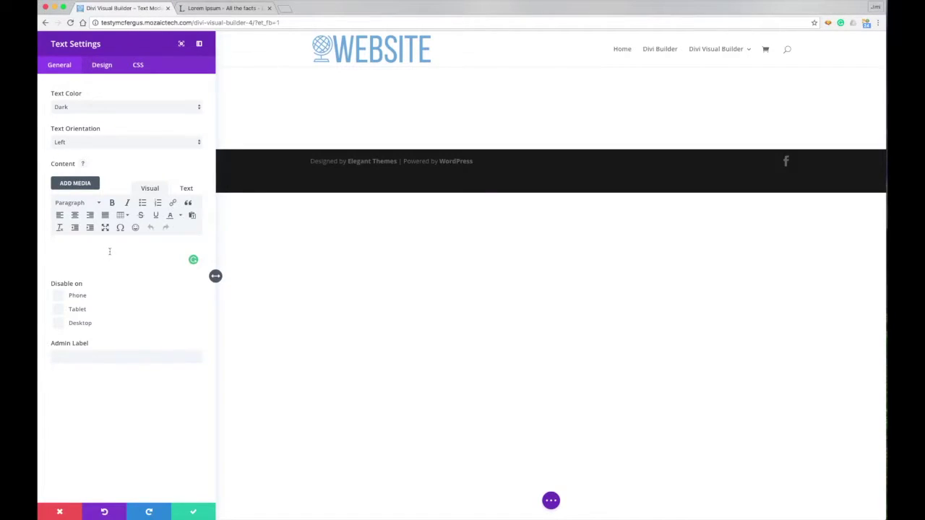
text(Lorem ipsum dolor sit amet, consectetur adipiscing elit. Duis tempor dolor volutpat nisi tristique varius. Praesent viverra quam velit, id tincidunt tellus sodales id. Nulla facilisi. Aenean eu odio ac justo tempus euismod. Proin a dolor sem. Proin tempor lorem sem, vel mollis mauris iaculis gravida. Donec eget nisl dignissim, fringilla orci in, lobortis dolor.  Praesent facilisis lorem sit amet nisi dignissim, vel bibendum mauris porta. Pellentesque habitant morbi tristique senectus et netus et malesuada fames ac turpis egestas. Maecenas rutrum iaculis dolor, ut lobortis nisi tempus eget. Vestibulum luctus velit eu arcu lobortis iaculis. Maecenas vel tellus at risus mattis dignissim. Etiam dignissim justo sed diam pellentesque, non semper elit molestie. Donec odio enim, mollis a metus ac, aliquet feugiat tellus. Phasellus sed lacus sed sem rutrum iaculis et nec nulla. Suspendisse ac turpis justo. Vivamus dapibus mattis pulvinar. Sed tincidunt, magna sit amet facilisis posuere, purus risus auctor leo, eget vulputate purus nulla quis ante. Ut id odio quis elit consectetur egestas.  Mauris interdum, elit eget pretium posuere, erat nisi suscipit velit, id ullamcorper augue ipsum eu dolor. Nulla facilisi. Maecenas scelerisque risus nec est viverra tincidunt. Nulla lobortis, arcu quis egestas dignissim, lorem odio aliquam risus, eu scelerisque mi ligula id turpis. Vestibulum bibendum elementum erat vitae ultrices. In eget dolor eu mauris blandit venenatis at vitae felis. Sed auctor purus eu nibh posuere elementum. Sed elementum ipsum magna, vel aliquet dolor scelerisque ut. Donec ex dui, auctor ac odio nec, ullamcorper consectetur est. Nam et enim id odio tincidunt bibendum. Morbi ut mi eget libero volutpat finibus quis in tellus. Vivamus eu odio massa. Sed ac mi commodo, facilisis augue sit amet, imperdiet est. Aenean dictum, risus ut condimentum bibendum, augue leo sagittis turpis, vitae suscipit nunc risus non magna. Phasellus at venenatis lectus.)
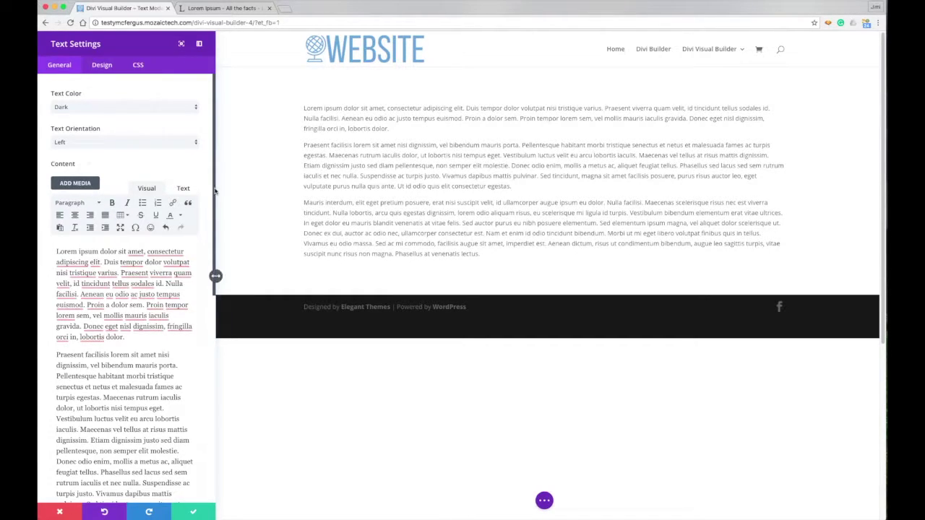
mouse_move(215, 191)
mouse_down()
mouse_move(214, 330)
mouse_move(215, 187)
mouse_up()
click(98, 72)
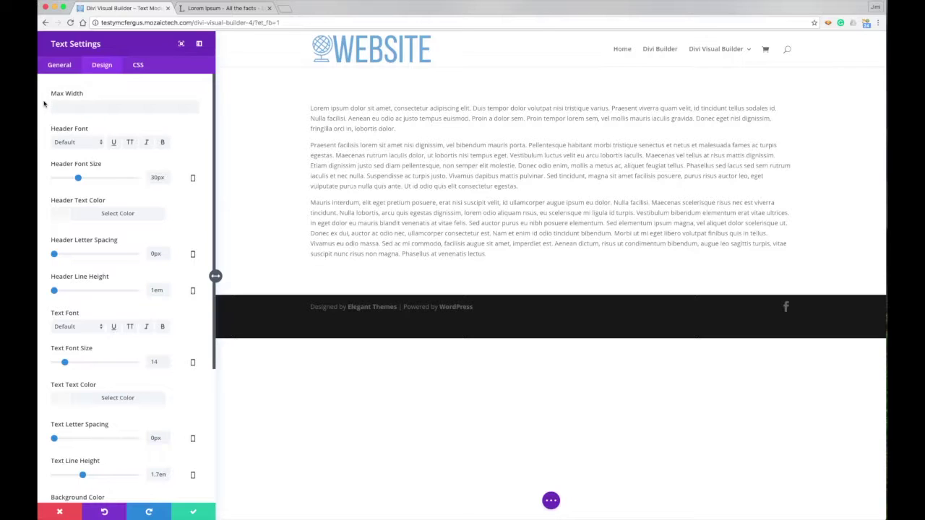
click(68, 104)
text(50%)
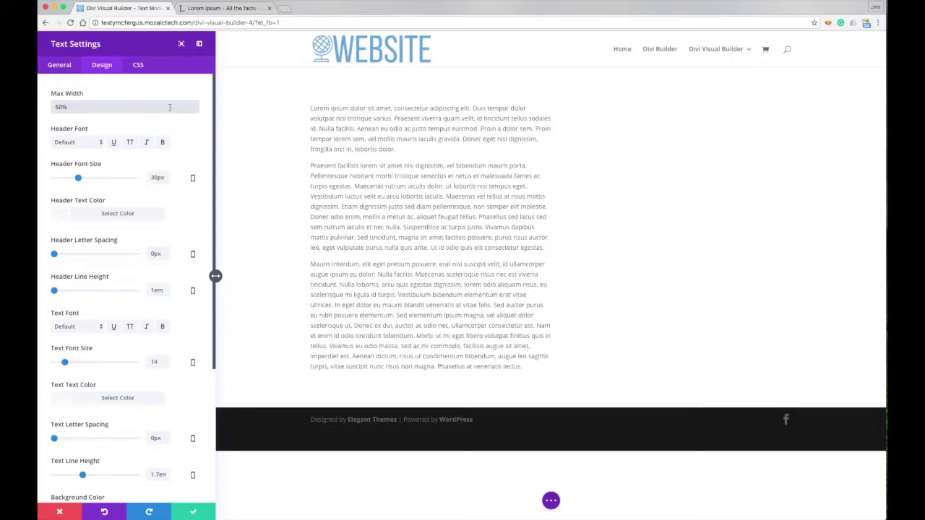
key(BackSpace)
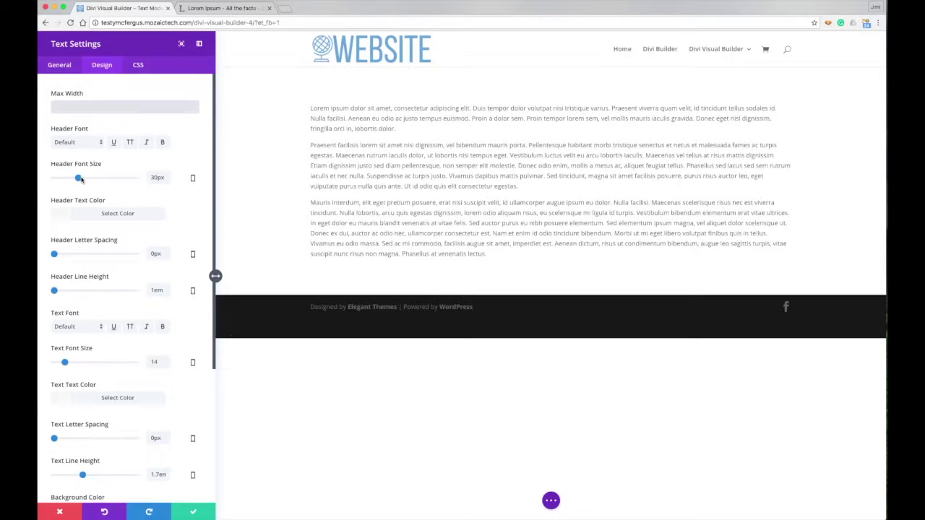
click(63, 65)
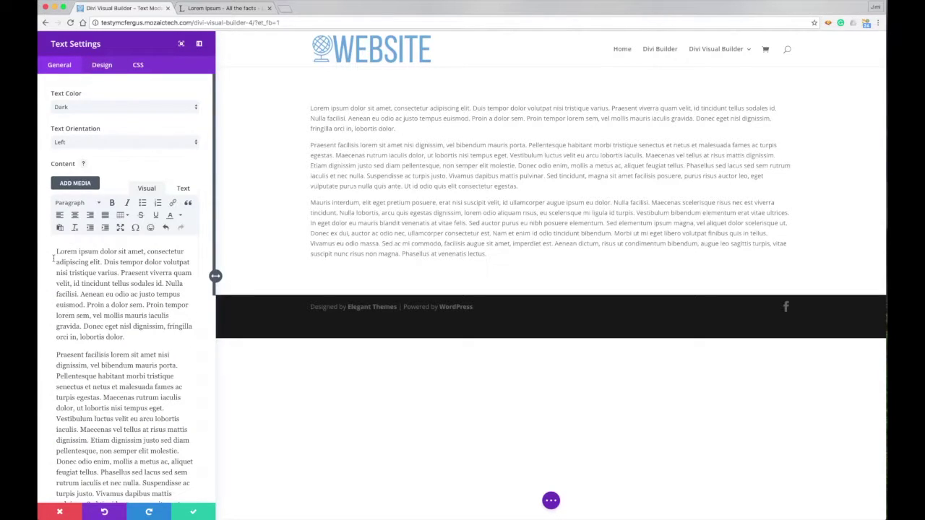
- Add a 'Text Module' line above the first paragraph, formatted as Heading 1
key(Return)
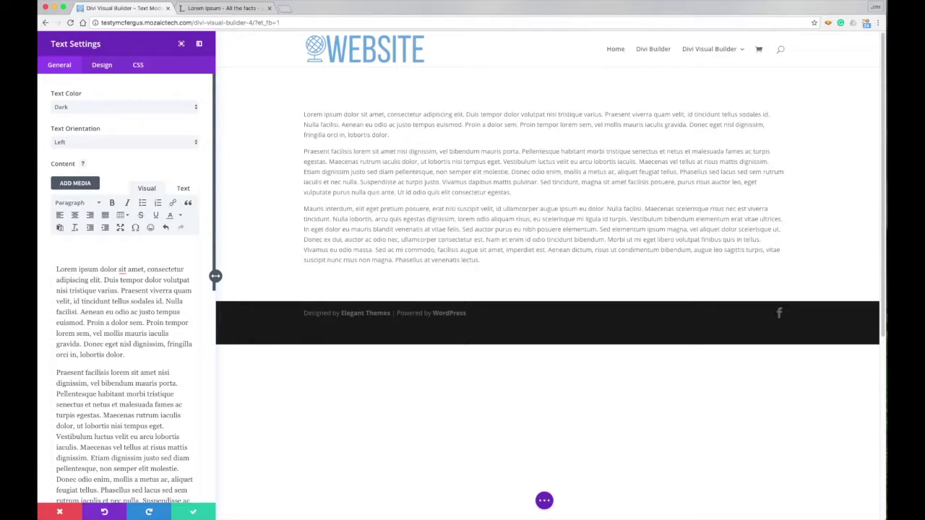
text(Text Module)
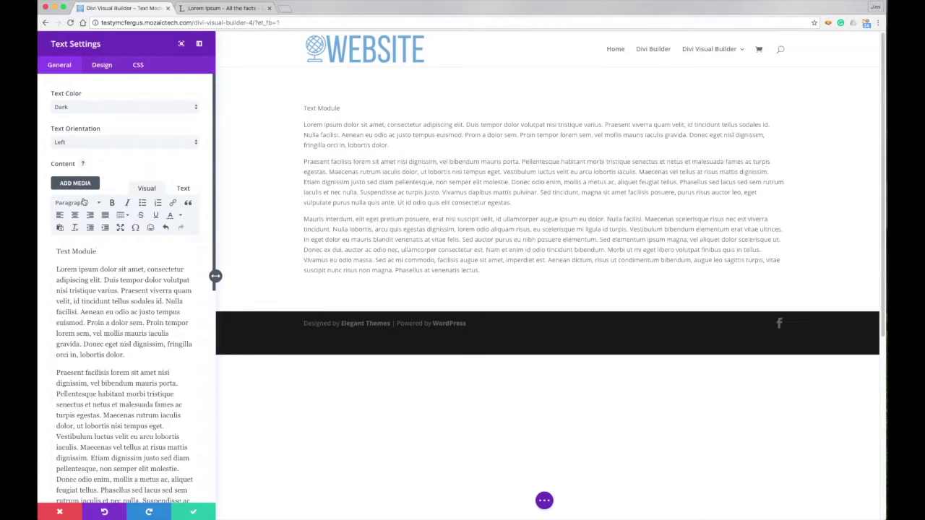
click(84, 203)
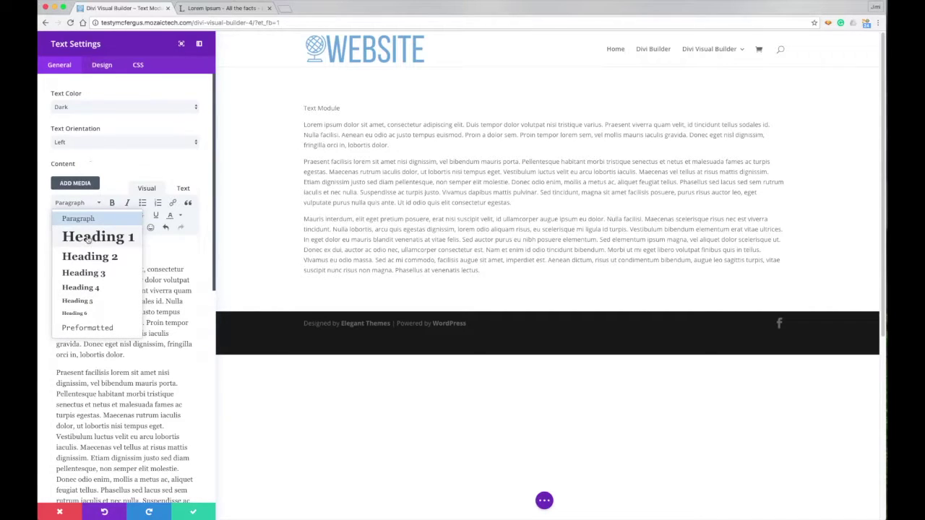
click(88, 237)
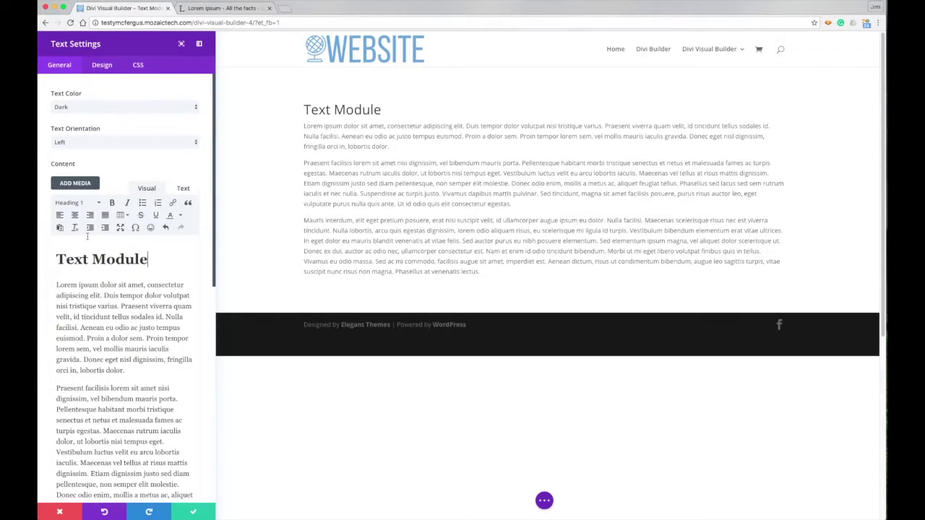
- Style the heading at 34px, bold, in blue #0c71c3
click(102, 65)
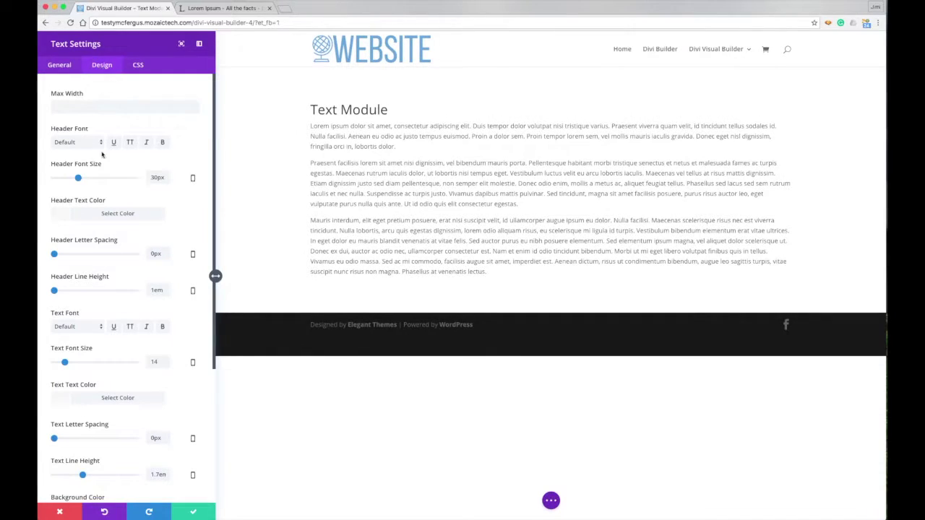
drag(78, 179, 81, 179)
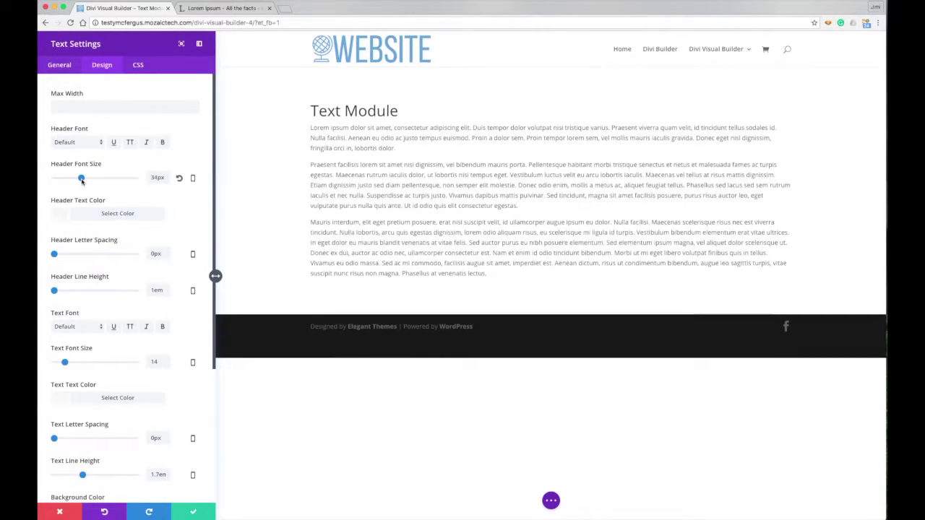
drag(81, 181, 82, 181)
click(62, 214)
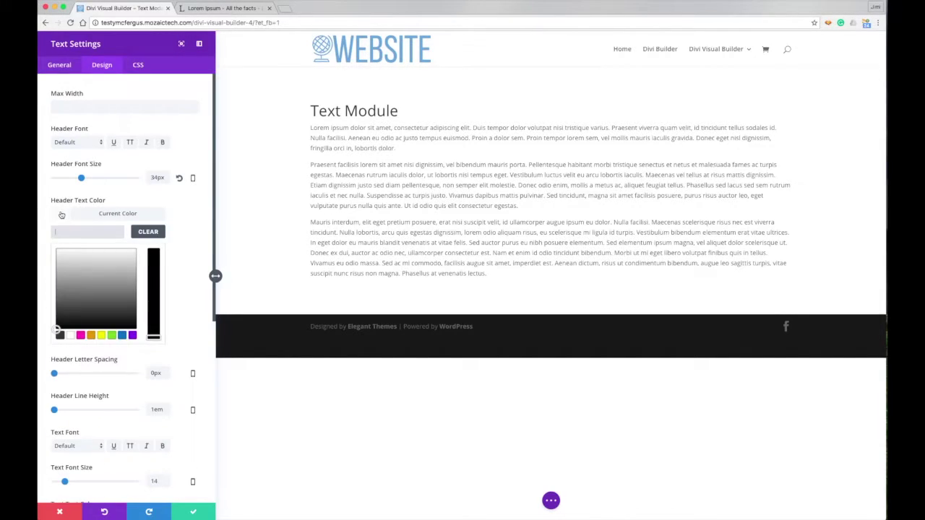
click(122, 335)
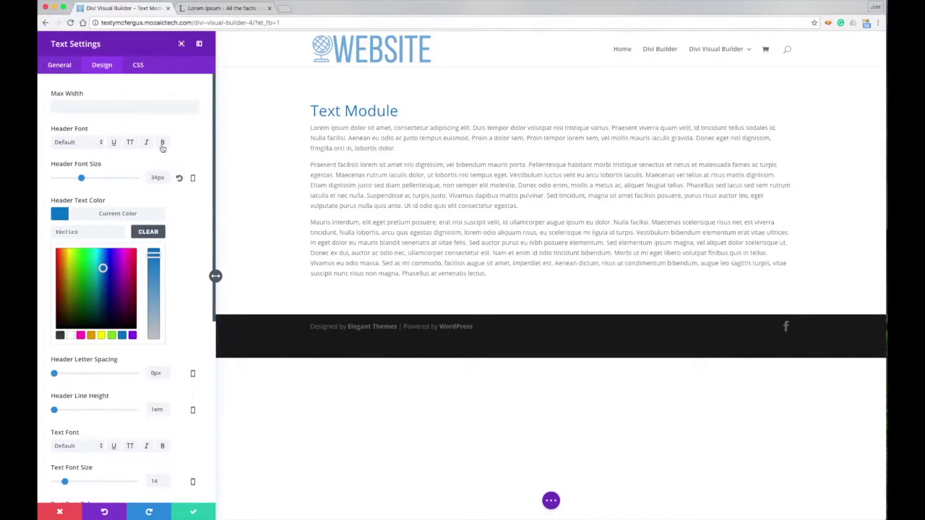
click(162, 143)
click(57, 216)
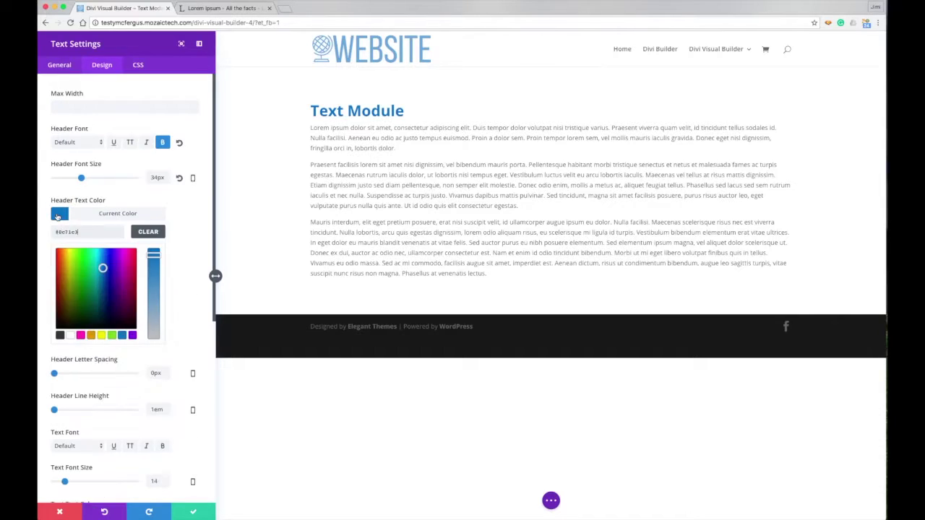
click(57, 218)
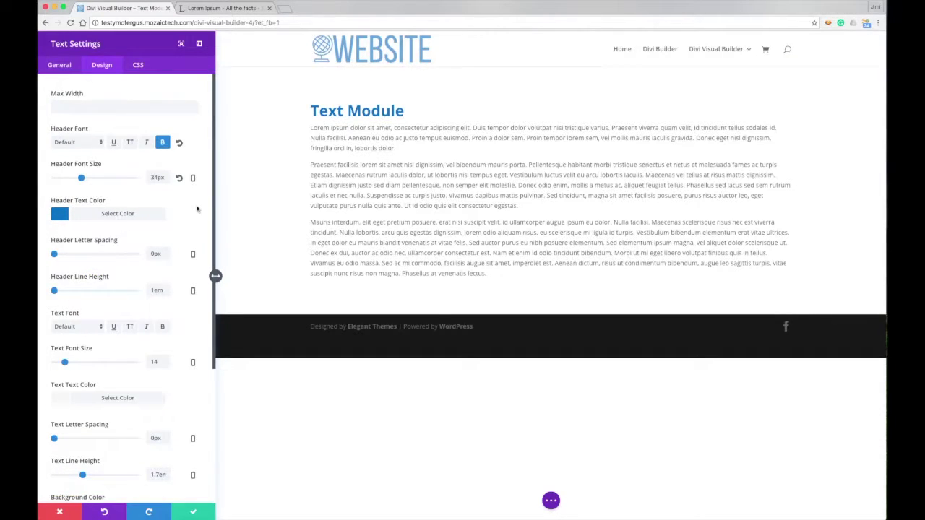
- Scroll down the settings panel and close the Text module's settings
drag(213, 202, 216, 275)
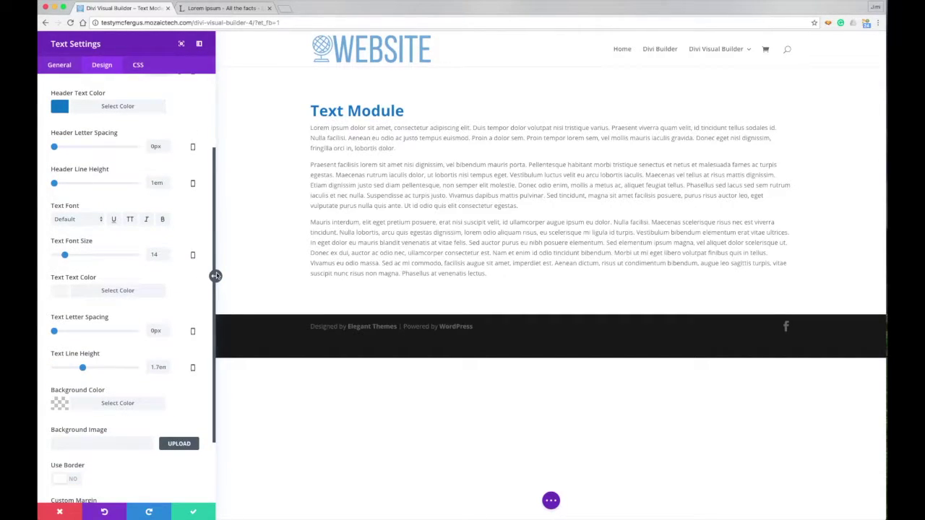
scroll(215, 275, down, 1)
scroll(215, 275, down, 2)
scroll(215, 276, down, 1)
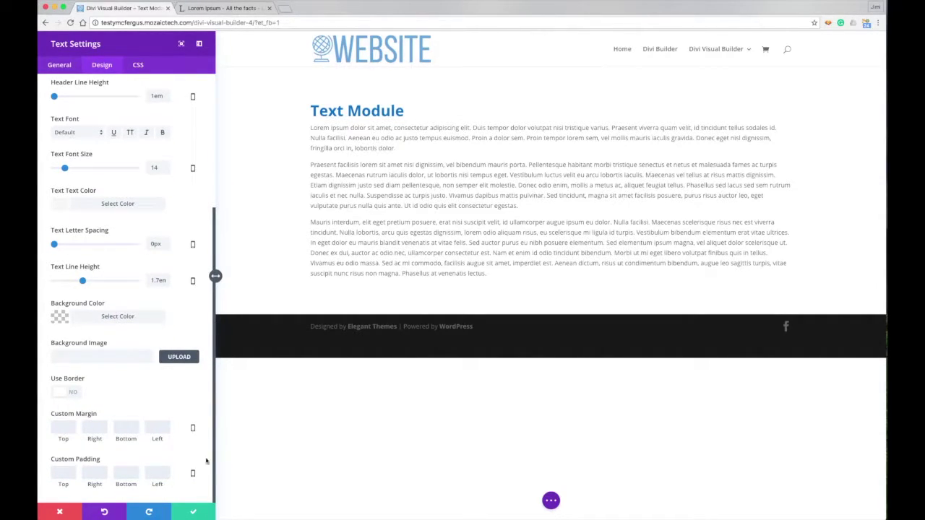
click(193, 511)
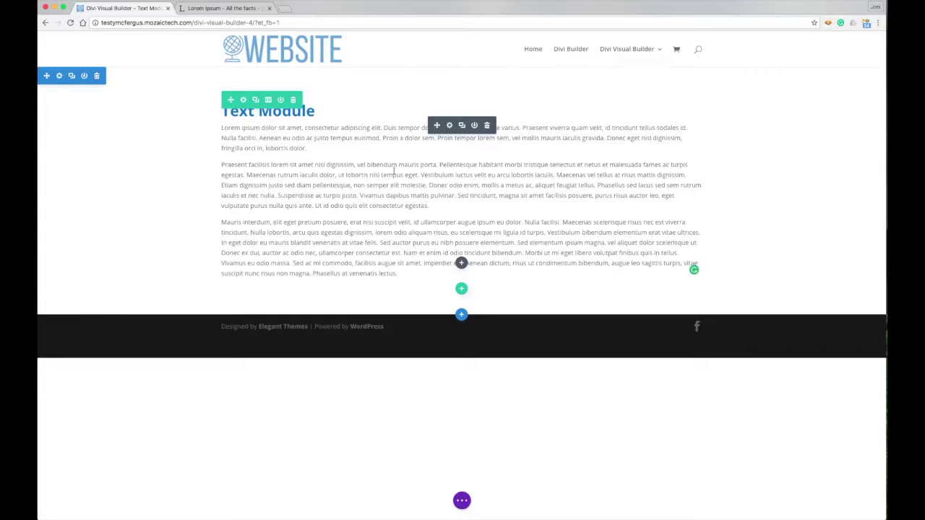
- Select 'Vestibulum' inline in the second paragraph and apply Bold and Italic
click(442, 174)
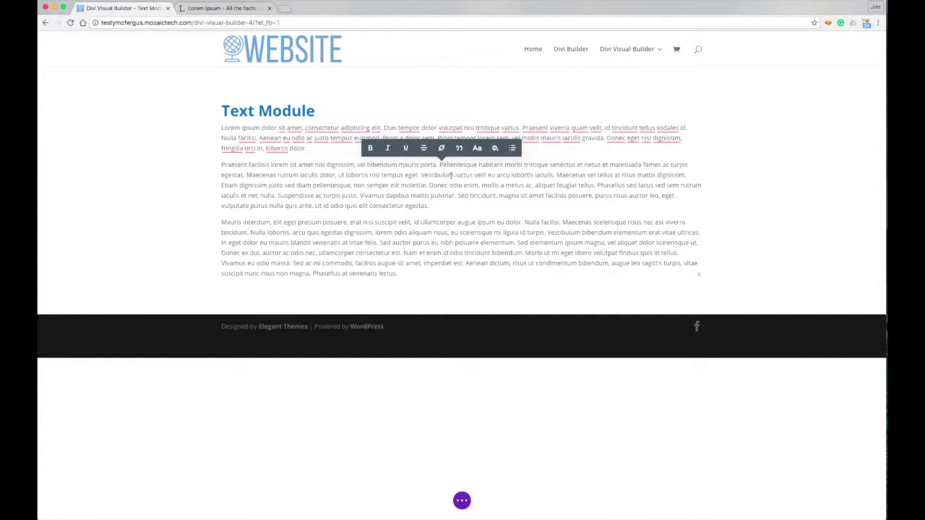
double_click(444, 175)
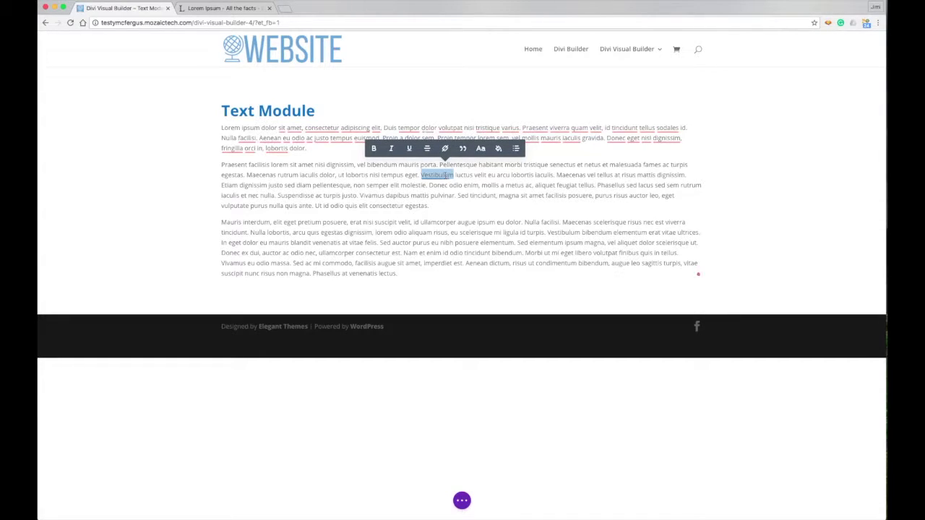
click(374, 148)
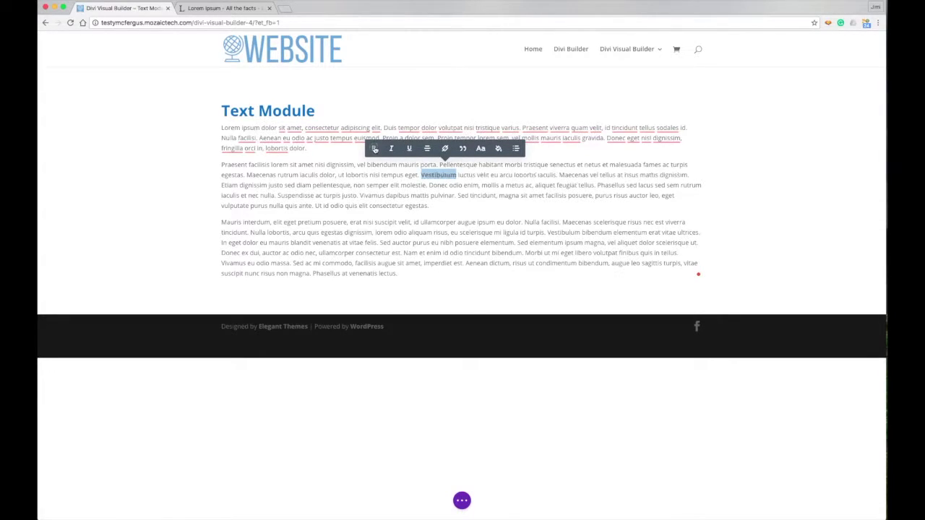
click(393, 149)
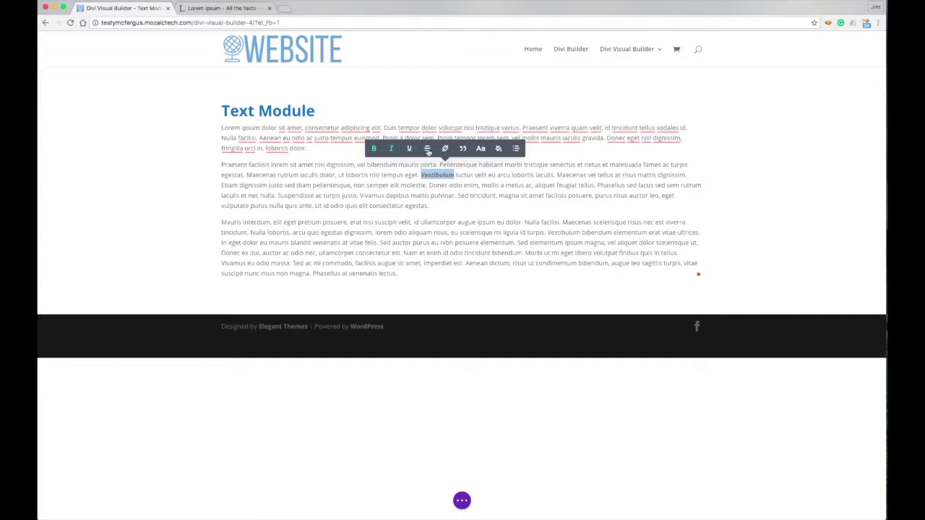
click(428, 149)
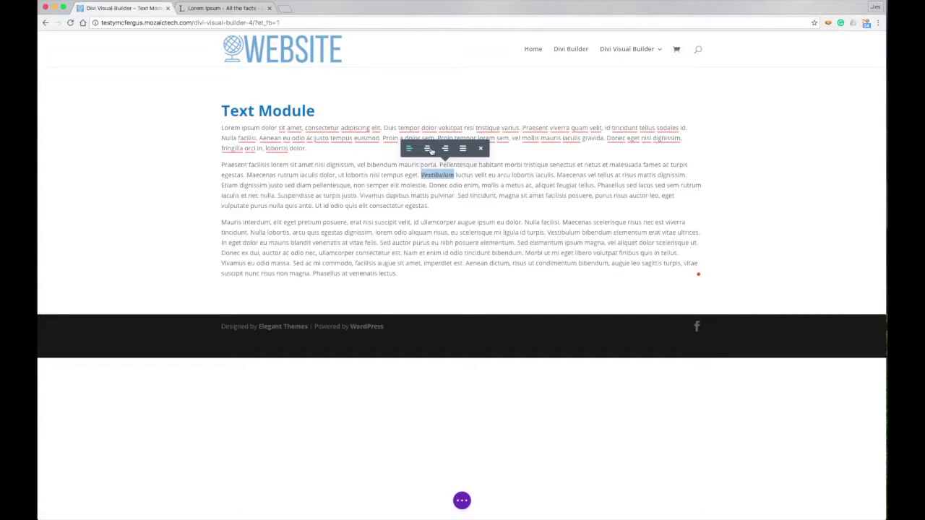
click(481, 149)
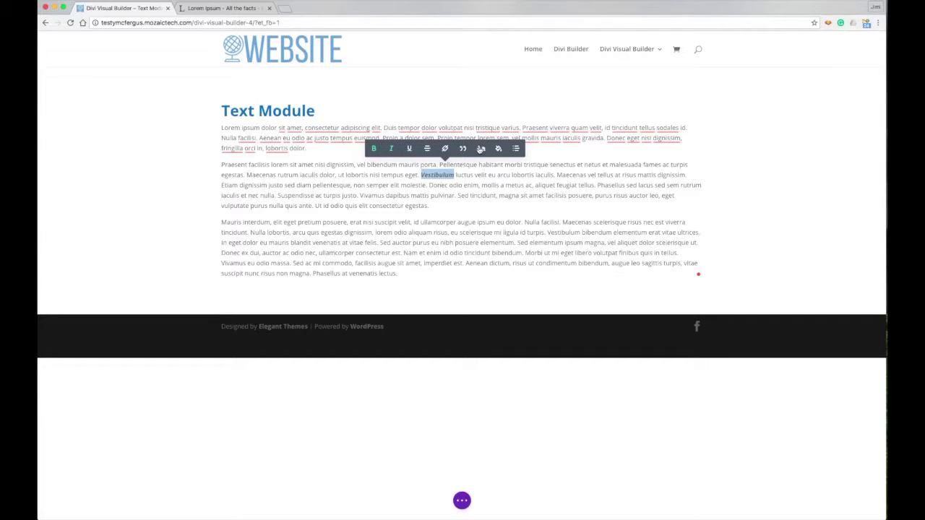
click(516, 149)
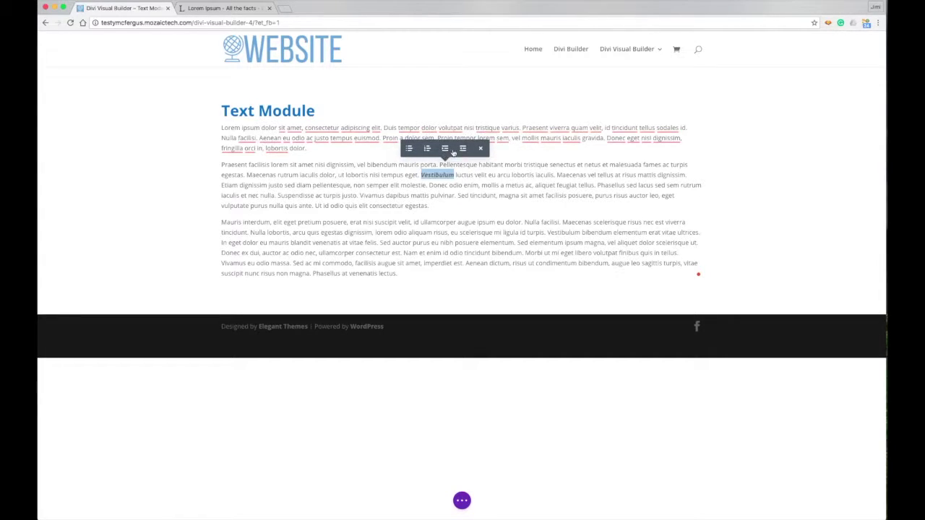
click(481, 149)
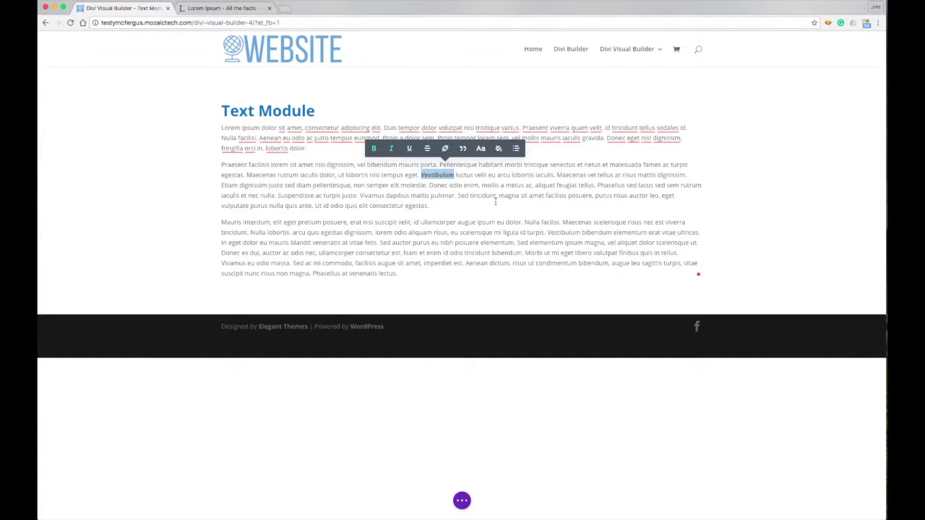
click(495, 202)
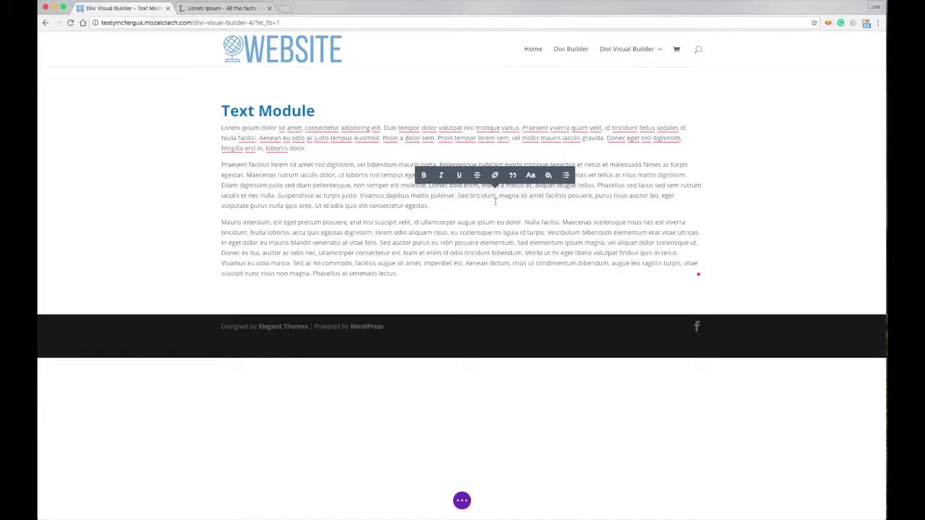